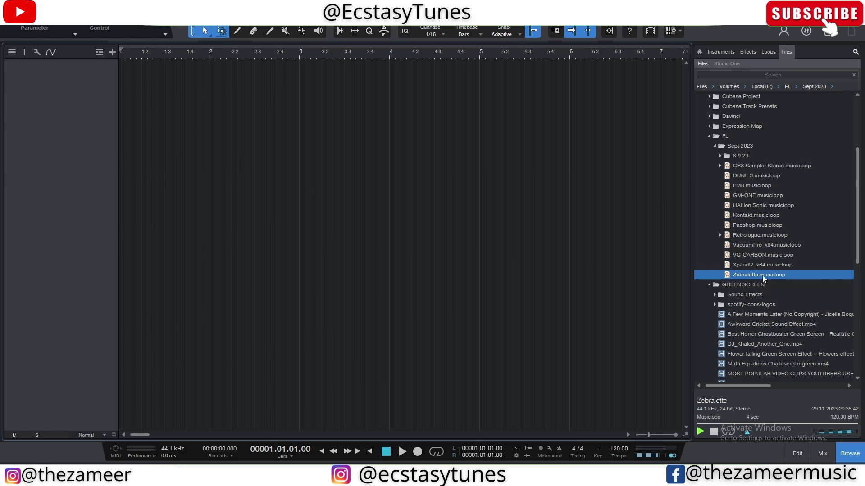
- Show the package contents of Zebralette.musicloop in the Sept 2023 folder and select its Part.flac file
right_click(735, 274)
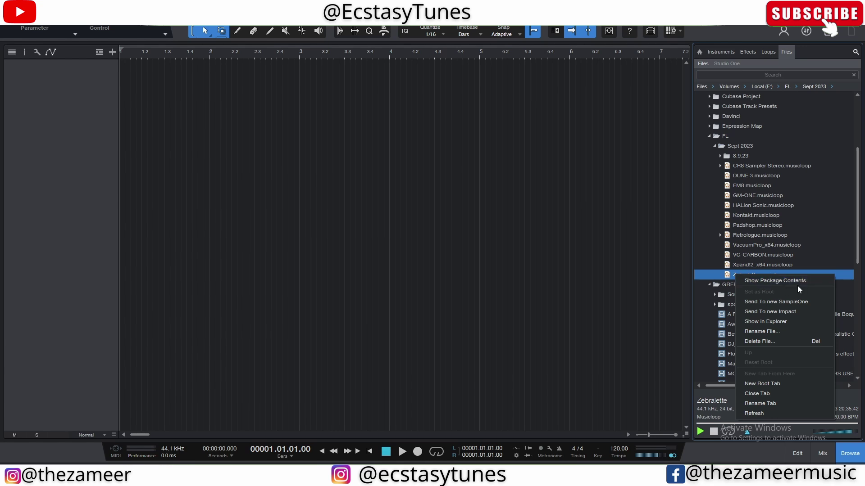
left_click(809, 281)
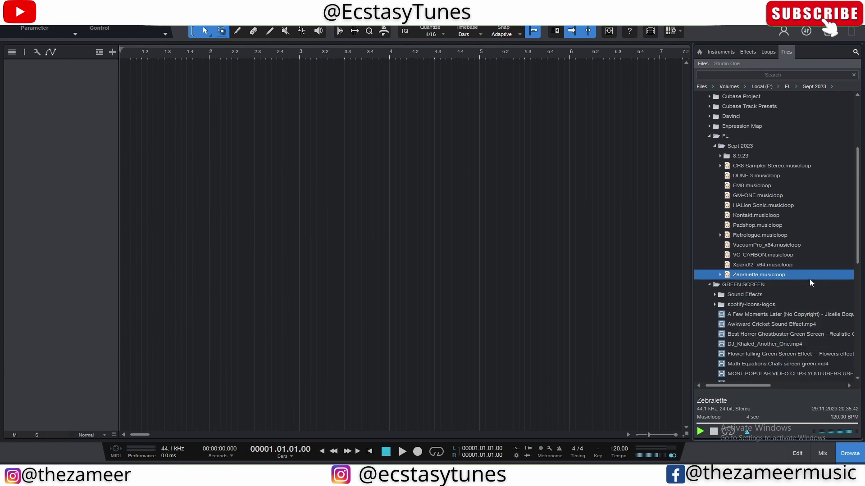
left_click(719, 275)
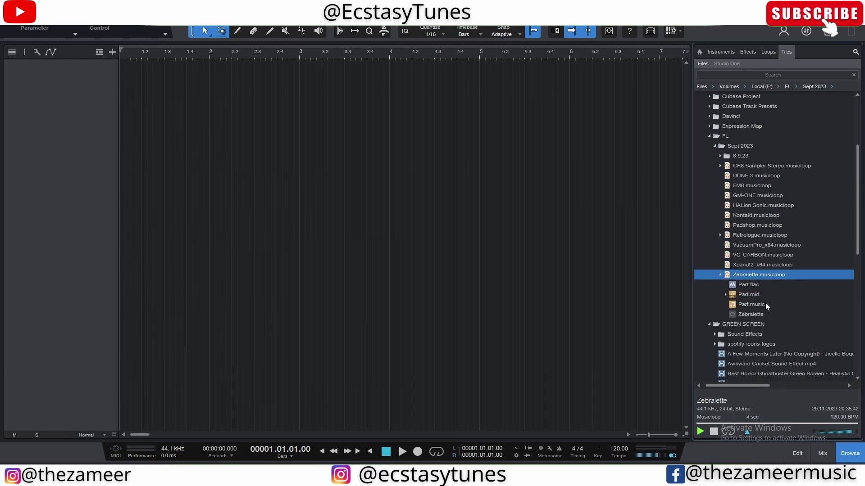
scroll(749, 286, "down", 2)
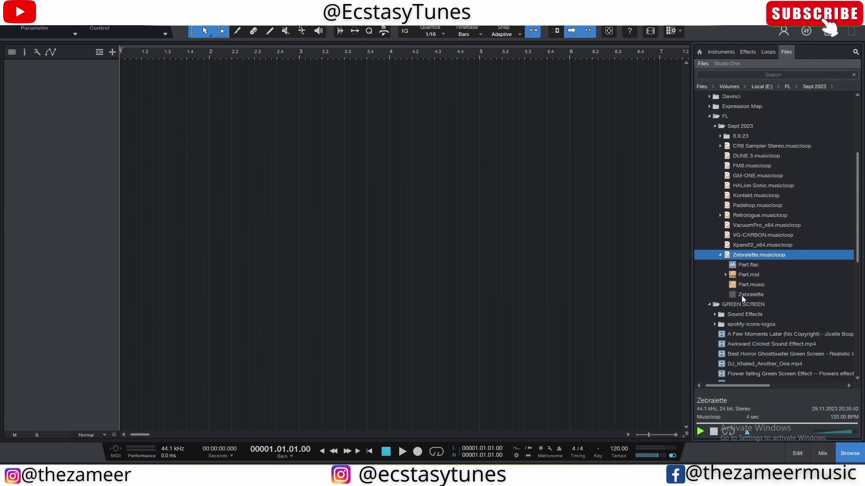
left_click(745, 265)
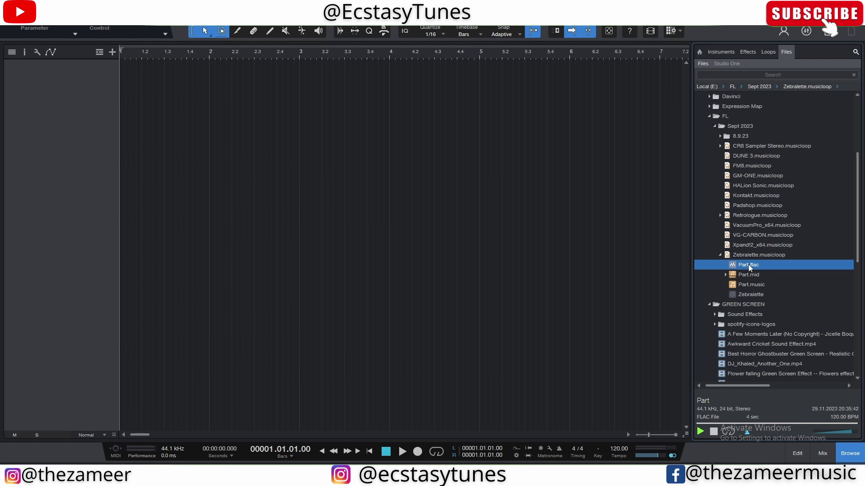
- Add AIR Music Technology's Hybrid_x64 on a new instrument track and load its 01 Trance-ition Pad preset
left_click(723, 52)
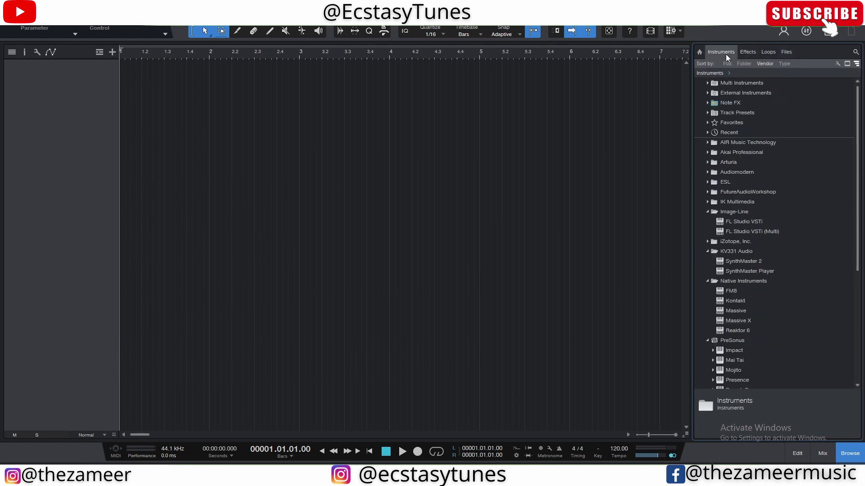
left_click(707, 173)
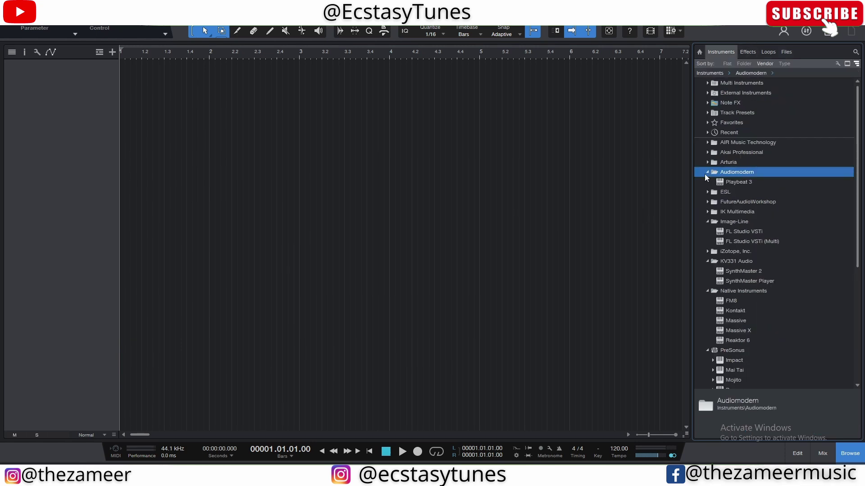
left_click(707, 142)
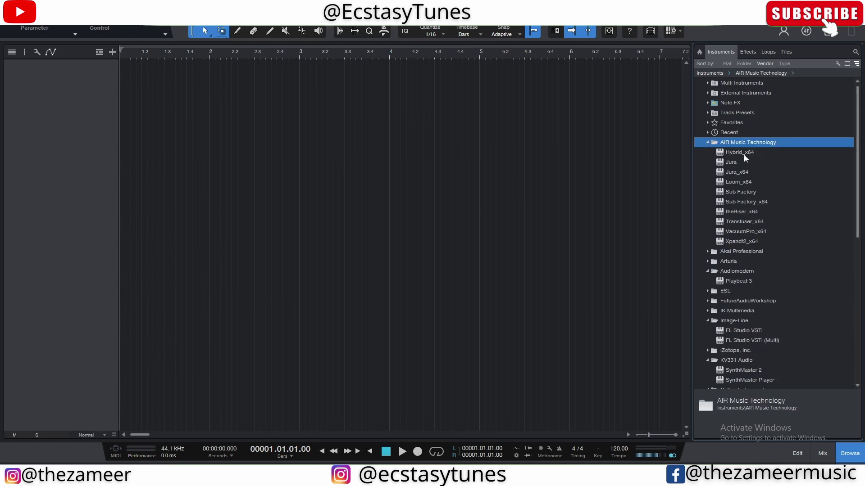
left_click(744, 155)
left_click_drag(748, 155, 77, 86)
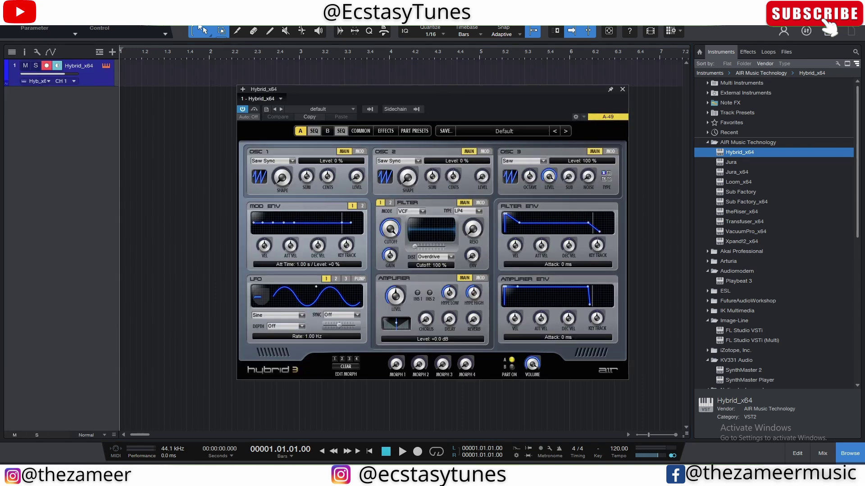
left_click(566, 131)
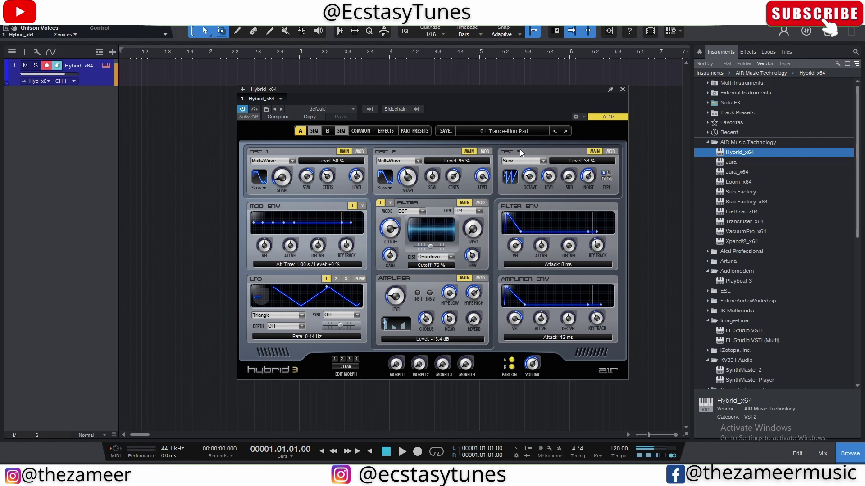
left_click(622, 90)
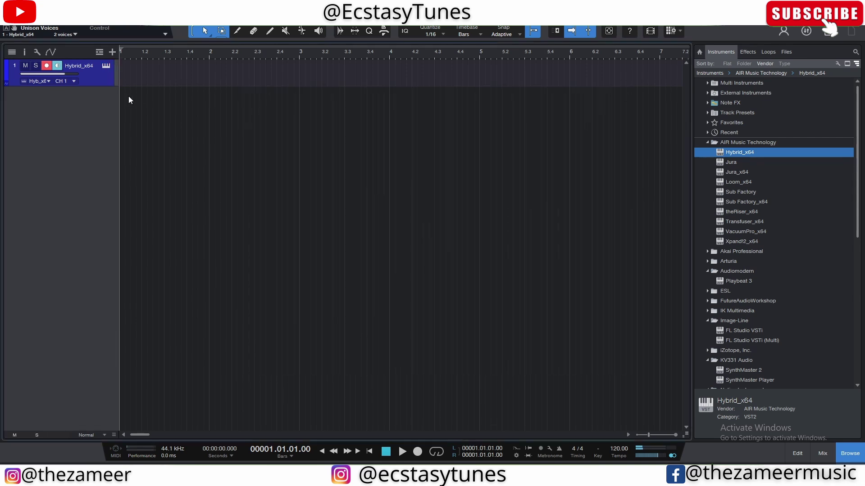
double_click(126, 80)
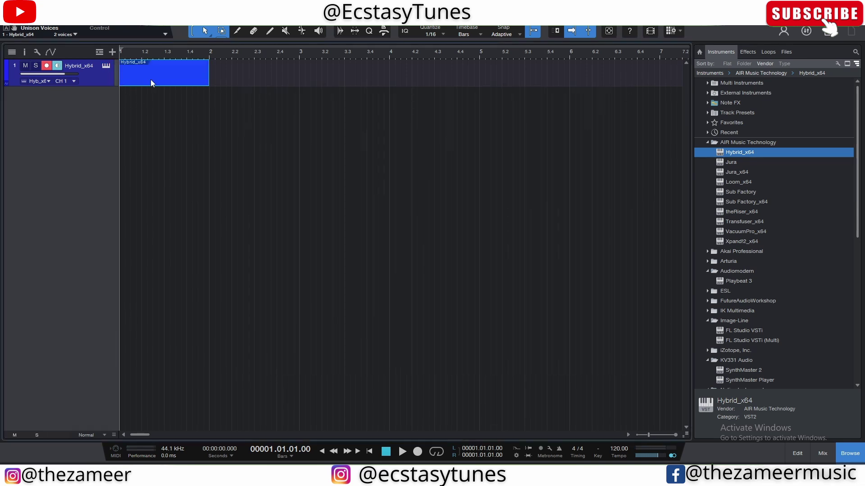
double_click(150, 77)
key("ctrl+z")
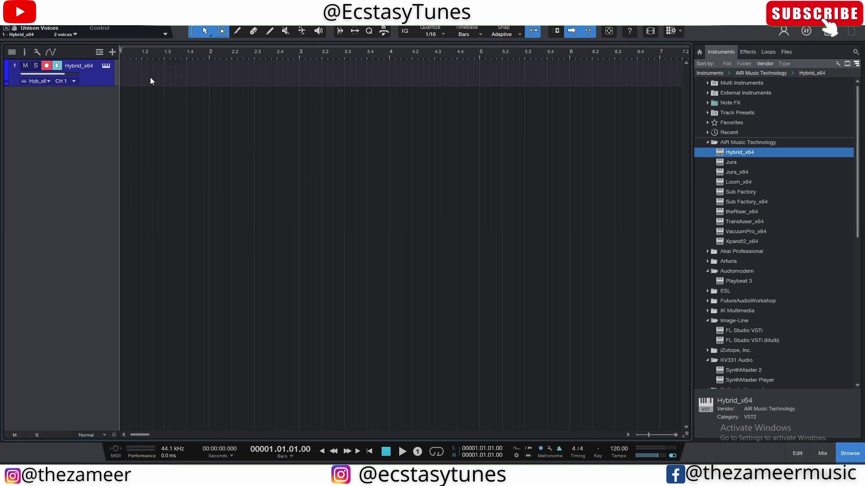
- Record a melody on the Hybrid_x64 track from bar 1 and trim the part to end at bar 3
key("KP_Multiply")
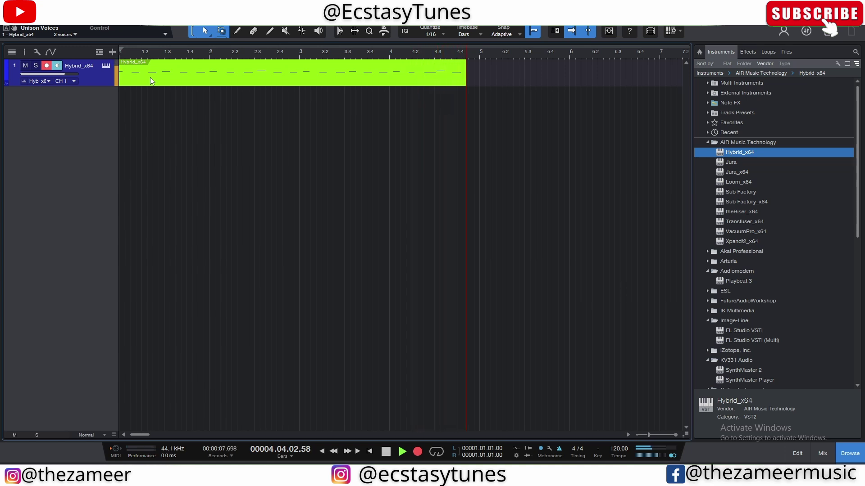
key("space")
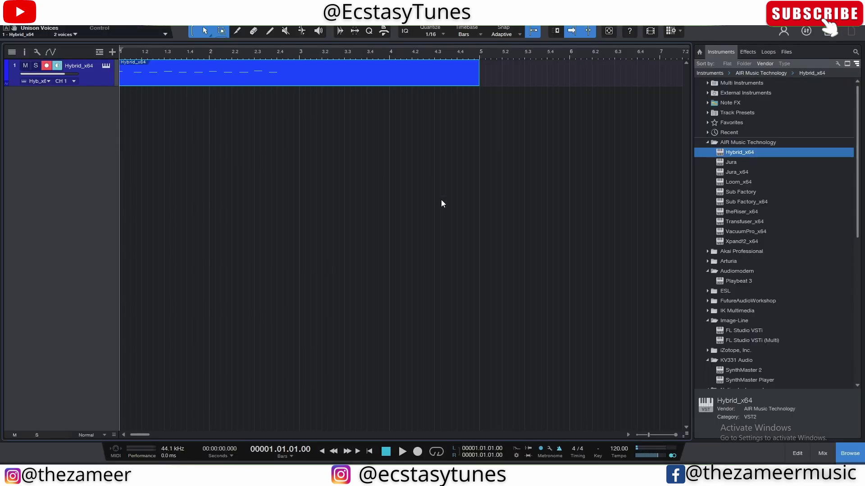
left_click_drag(483, 82, 300, 128)
left_click_drag(275, 68, 271, 82)
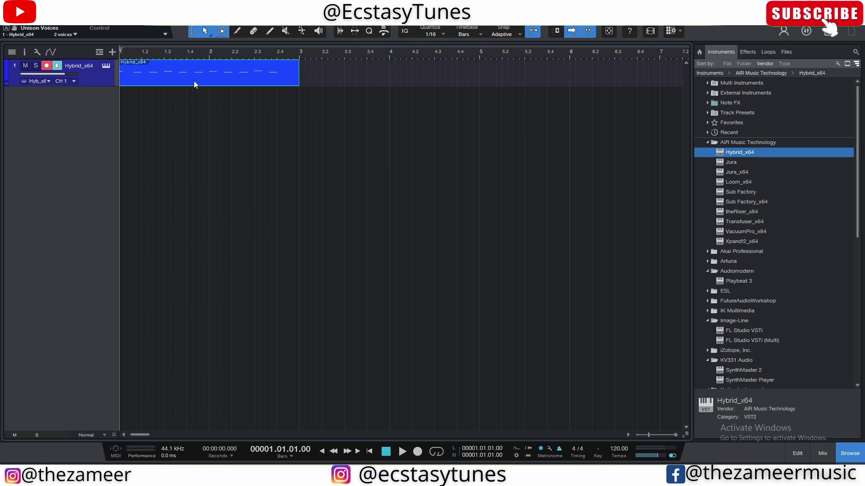
- Insert the Cableguys HalfTime effect on the Hybrid_x64 track
left_click(748, 51)
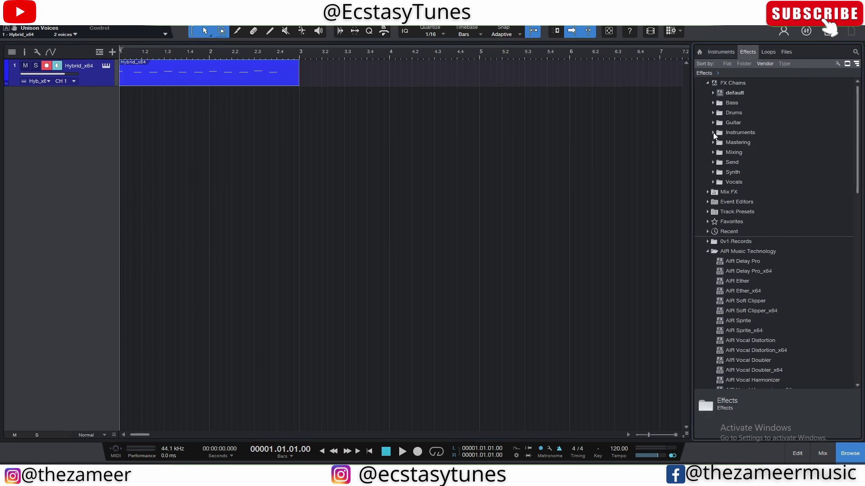
scroll(760, 215, "down", 3)
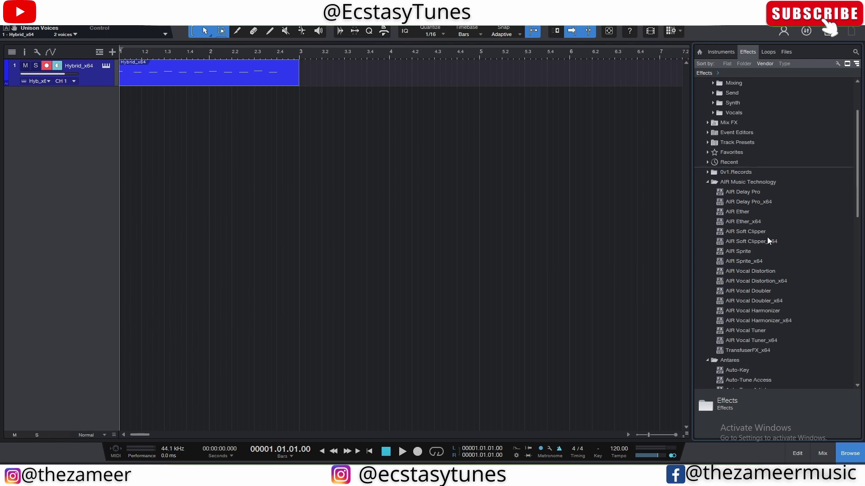
scroll(765, 258, "down", 4)
scroll(764, 261, "down", 5)
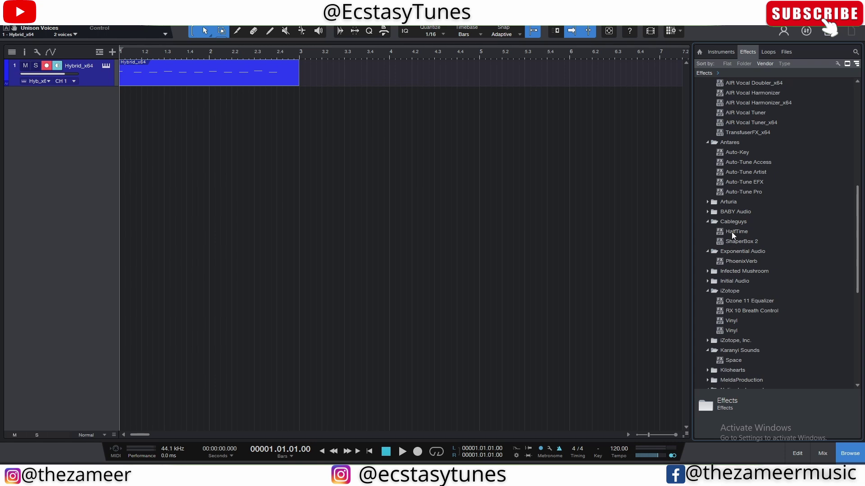
left_click_drag(733, 234, 107, 83)
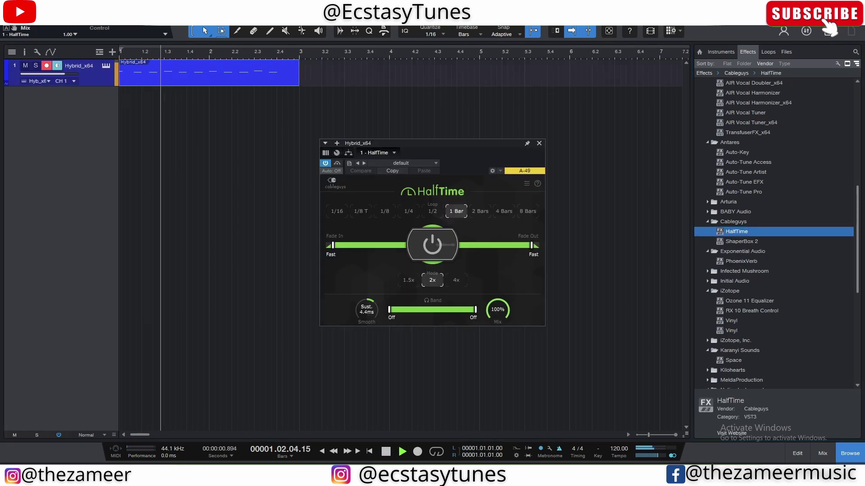
- Set HalfTime's mix to 49% and its low band limit to 139 Hz while auditioning the part
left_click_drag(498, 310, 498, 333)
key("space")
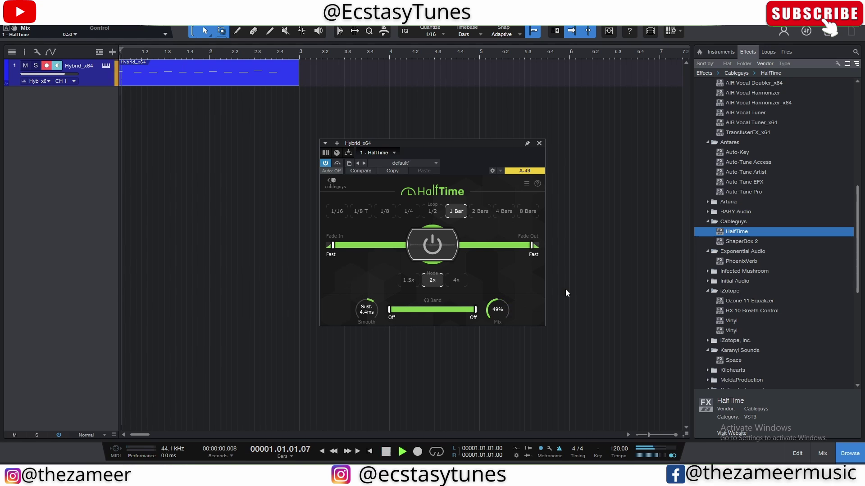
left_click_drag(389, 309, 410, 309)
key("space")
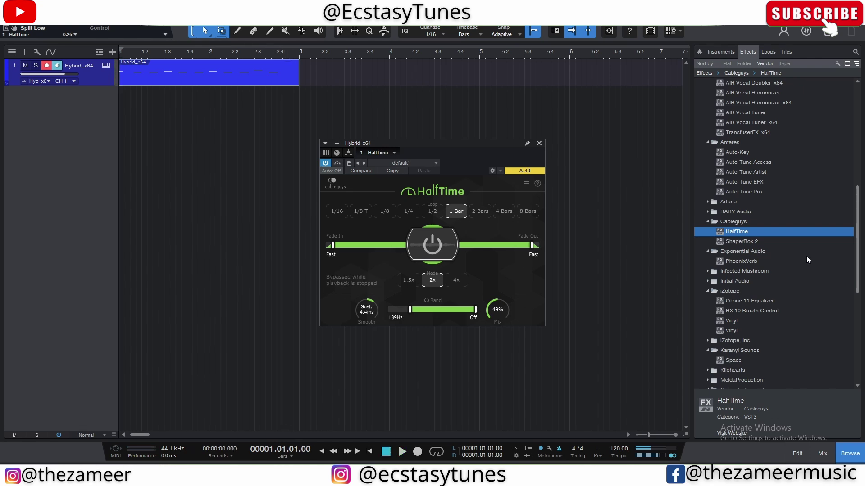
- Insert PhoenixVerb on the Hybrid_x64 track, set its mix to 29%, and audition the result
left_click_drag(749, 261, 158, 82)
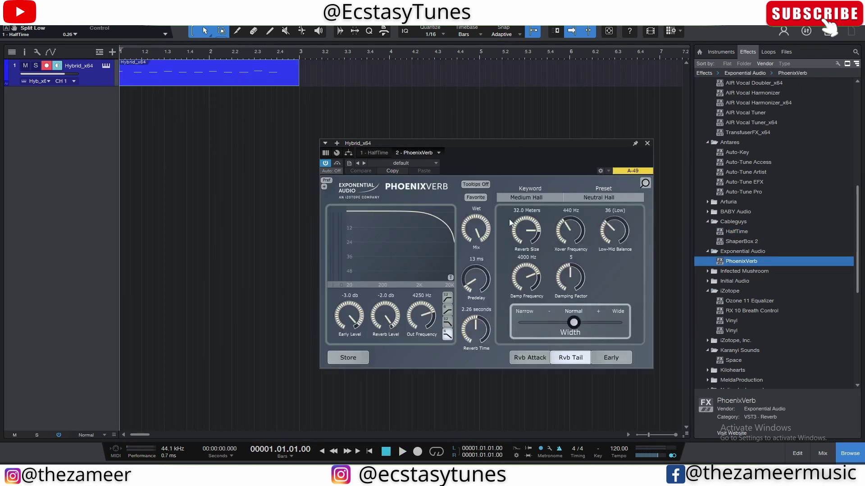
key("space")
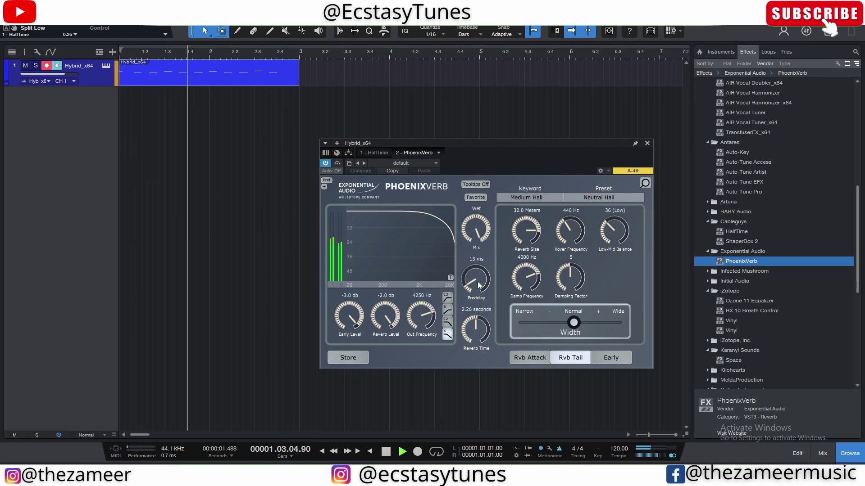
key("space")
left_click_drag(476, 222, 481, 298)
key("space")
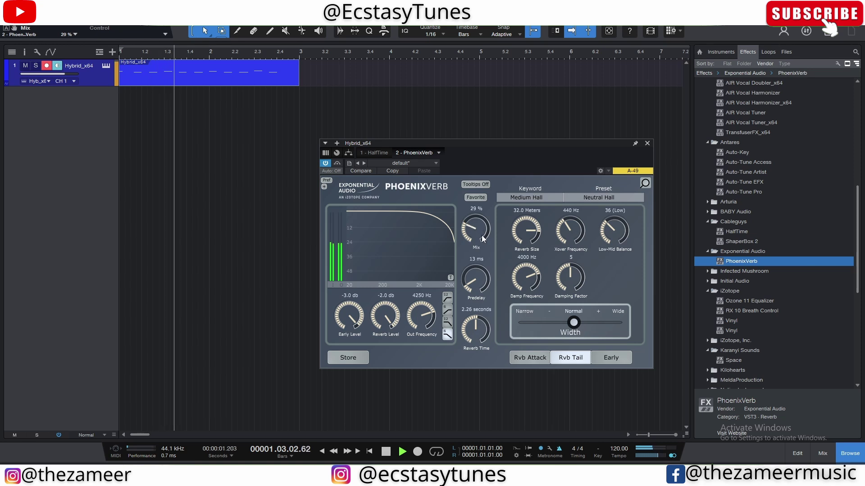
key("space")
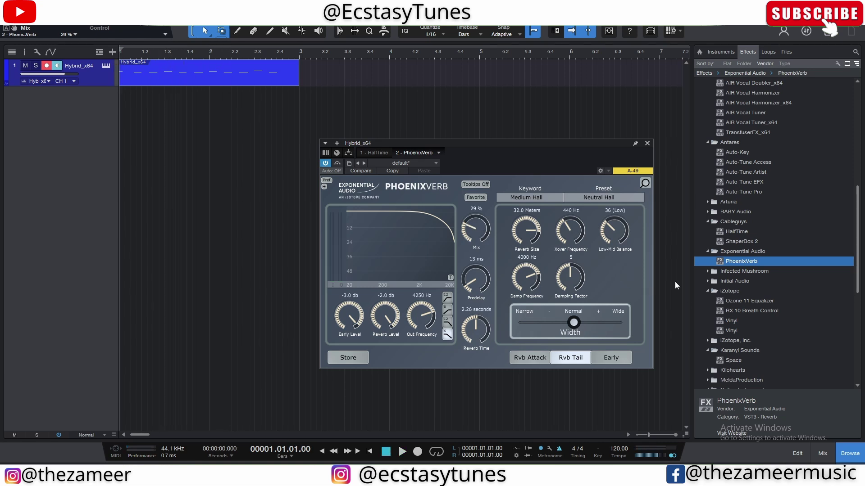
left_click(648, 144)
- Search the effects for "dodg" and insert DodgePro on the Hybrid_x64 track
scroll(780, 294, "down", 1)
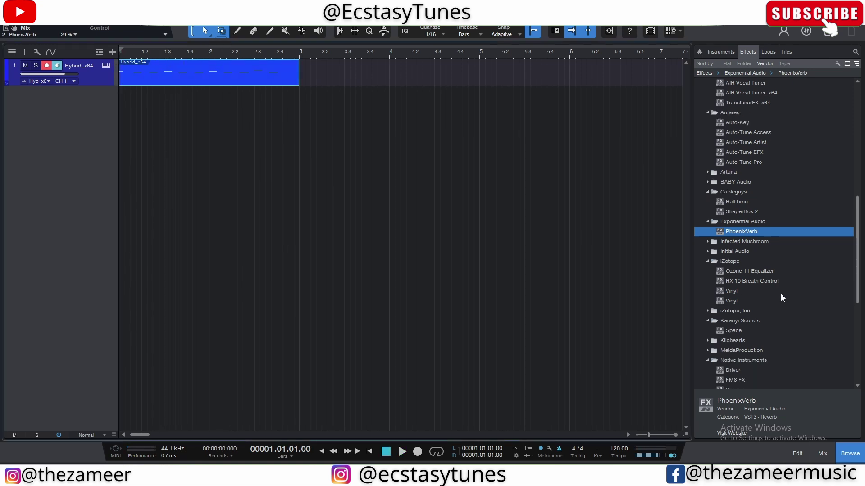
left_click(855, 52)
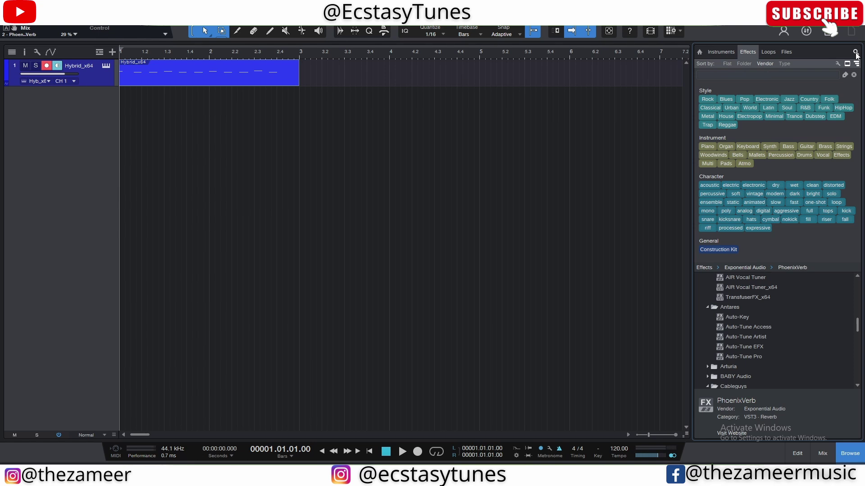
type("dd")
type("dg")
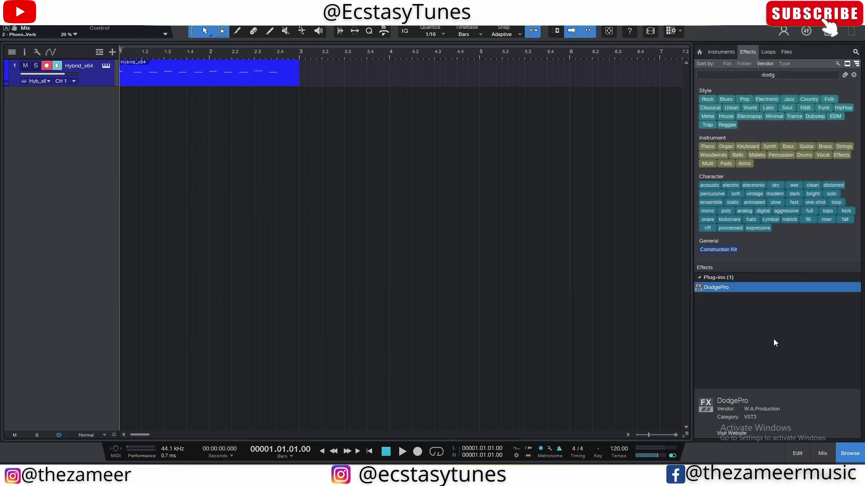
mouse_move(724, 288)
left_mouse_down()
mouse_move(216, 87)
mouse_move(207, 72)
left_mouse_up()
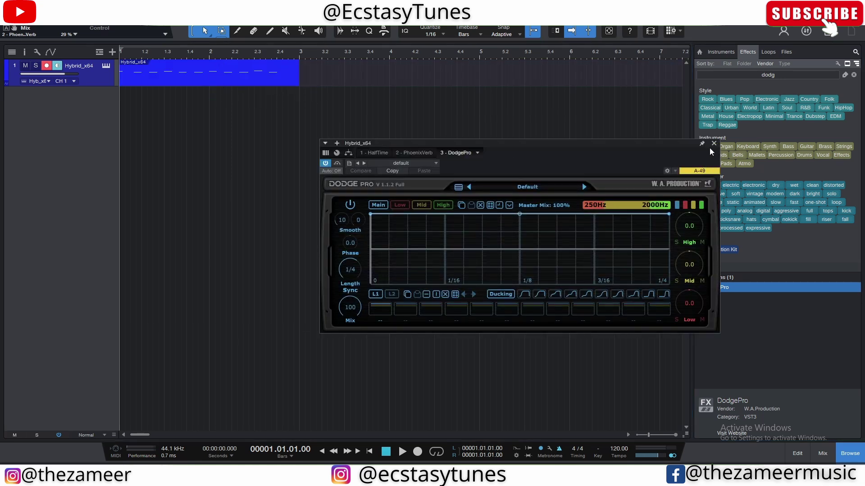
- Load DodgePro's preset 001 Can You See the Rainbow and audition the part with it
left_click(584, 187)
key("space")
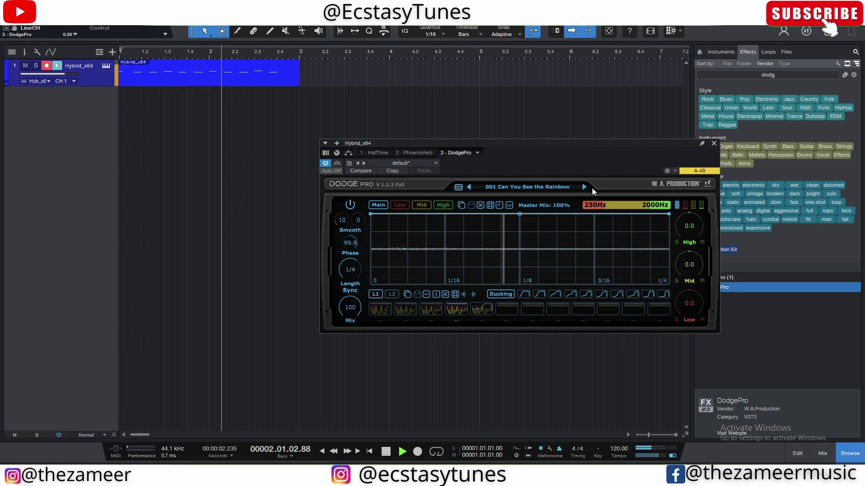
left_click(714, 144)
key("space")
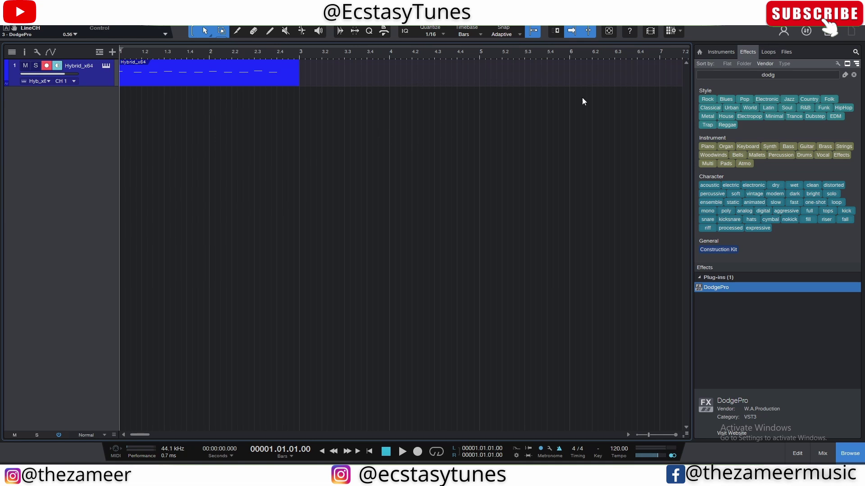
- Clear the effects search and store the Hybrid_x64 part as a musicloop in the Sept 2023 folder of the file browser
left_click(853, 75)
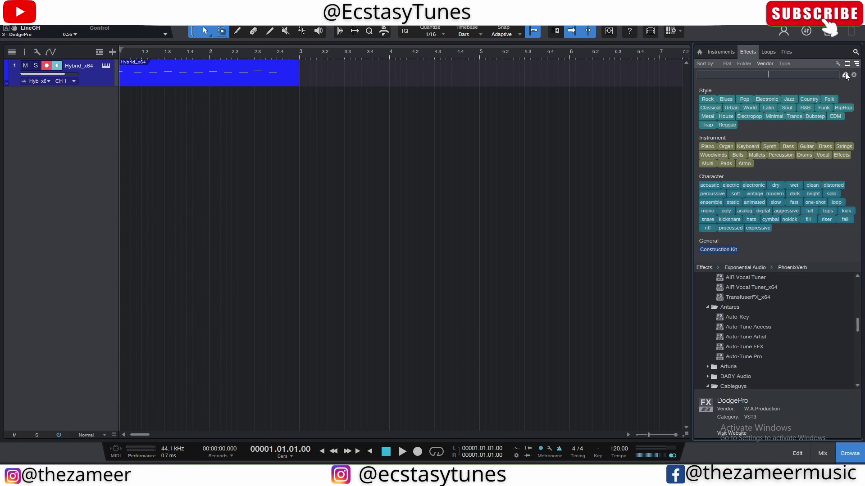
left_click(721, 52)
left_click(789, 53)
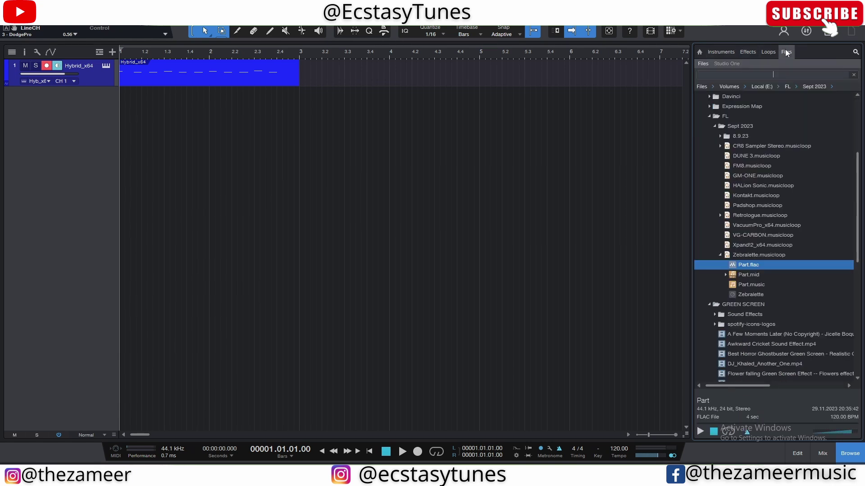
scroll(764, 203, "down", 2)
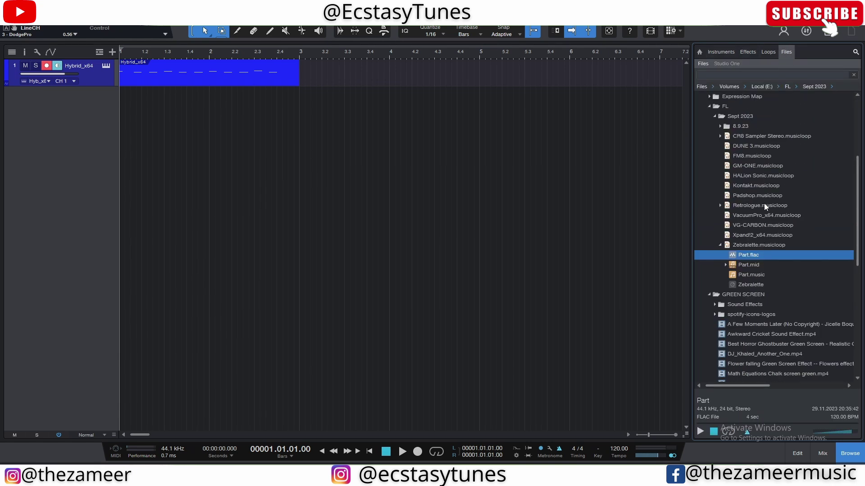
scroll(764, 203, "up", 1)
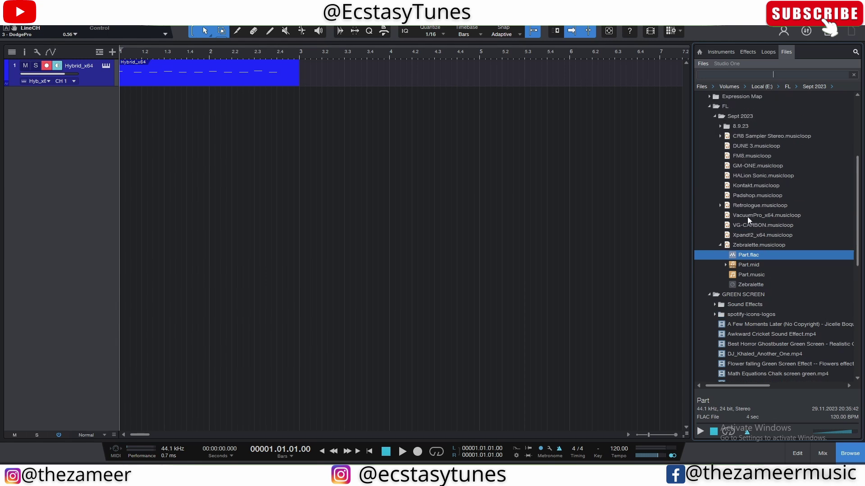
left_click(719, 245)
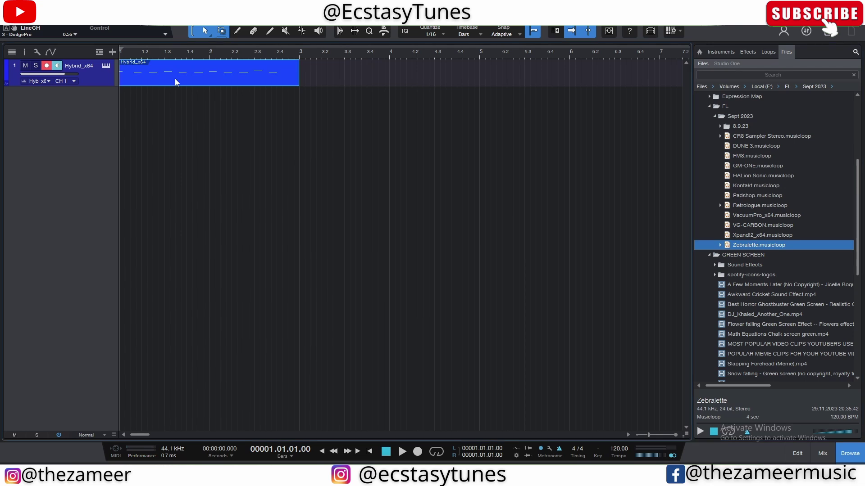
left_click_drag(181, 76, 753, 120)
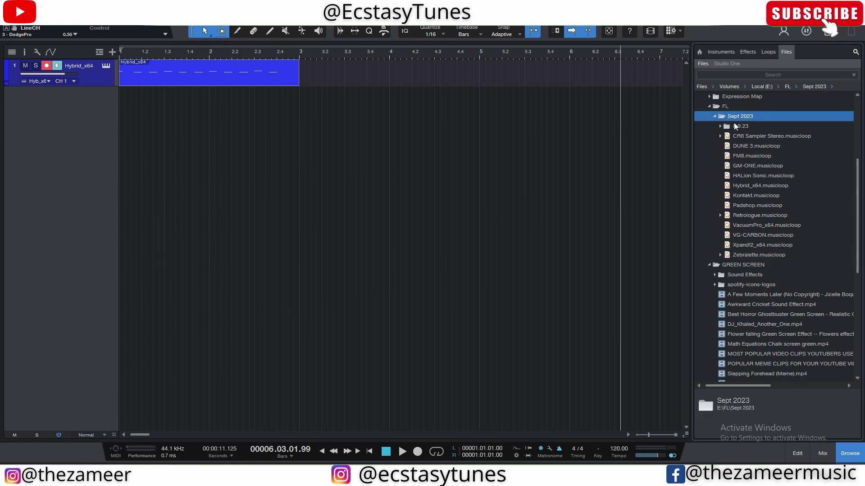
- Show the package contents of Hybrid_x64.musicloop, inspect its files and effects folder, and collapse the package again
left_click(742, 186)
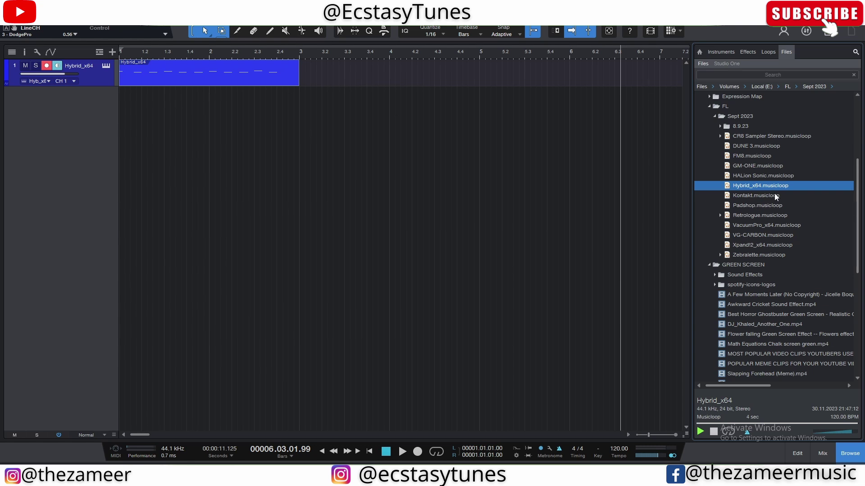
right_click(761, 186)
left_click(744, 185)
right_click(764, 185)
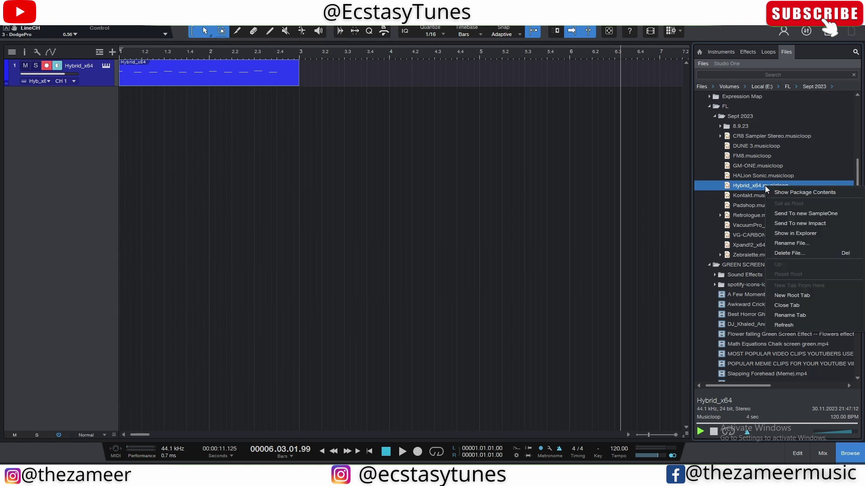
left_click(782, 192)
left_click(719, 186)
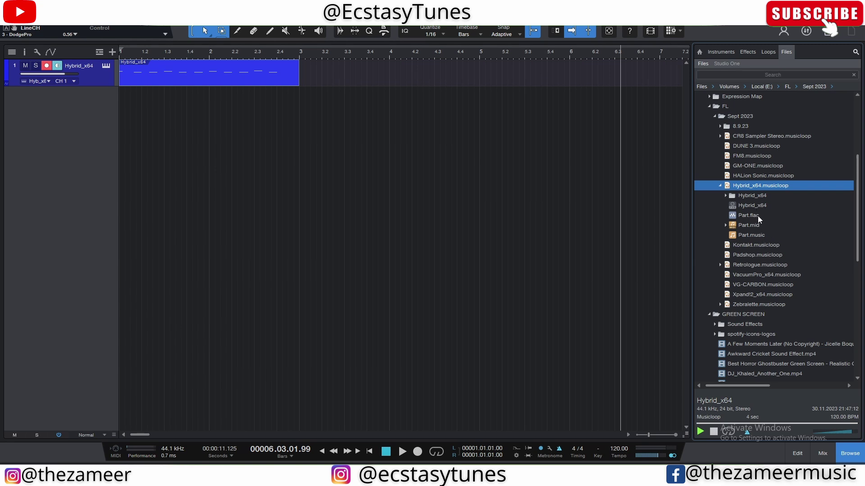
left_click(725, 196)
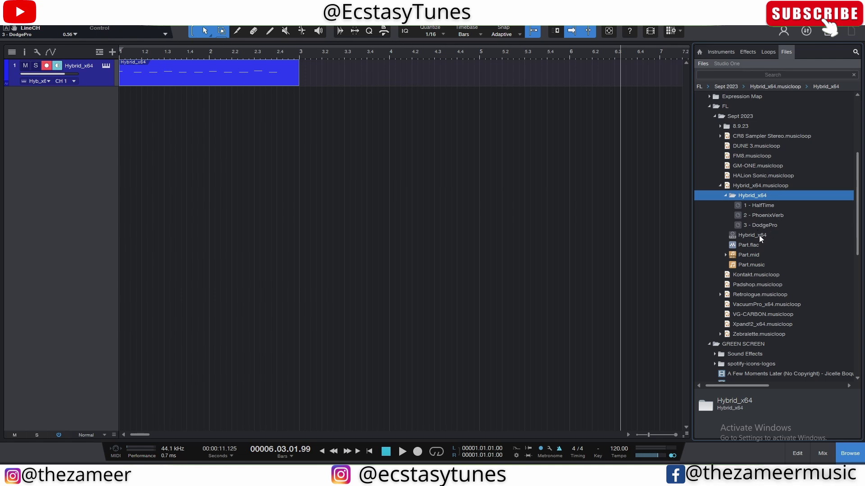
left_click(720, 186)
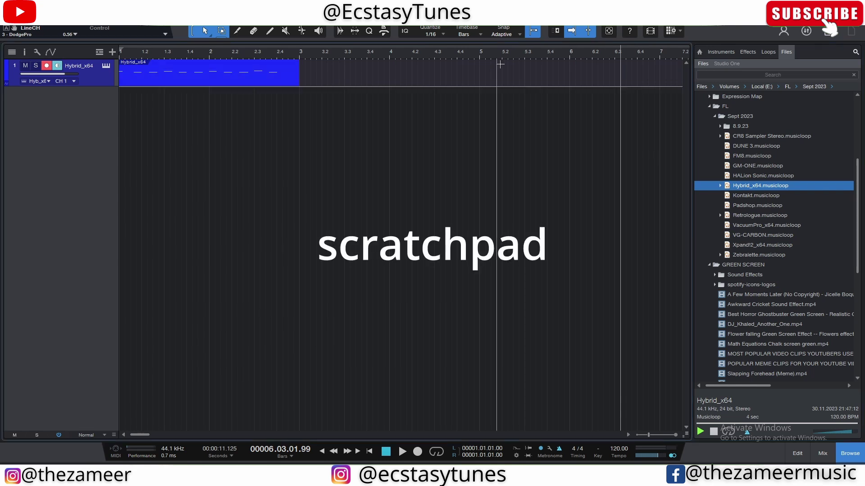
- Open Scratch Pad 1, widen it, and record a new two-bar take there on the Hybrid_x64 track
left_click(673, 30)
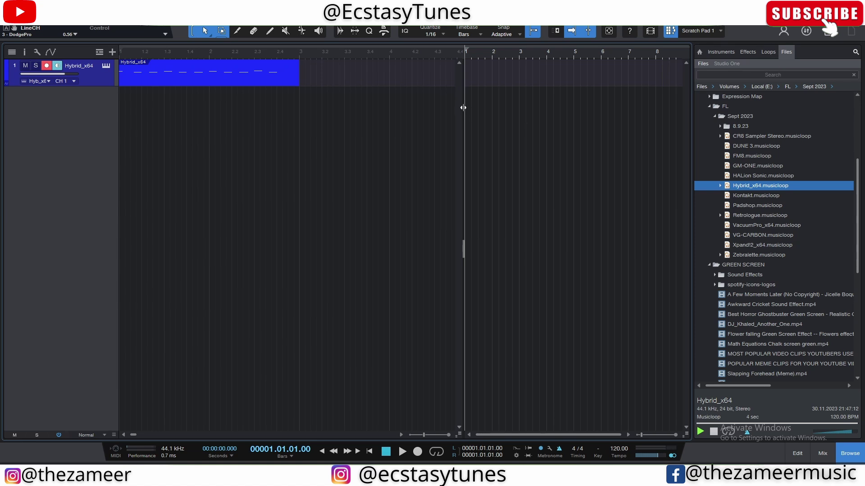
left_click_drag(466, 107, 368, 112)
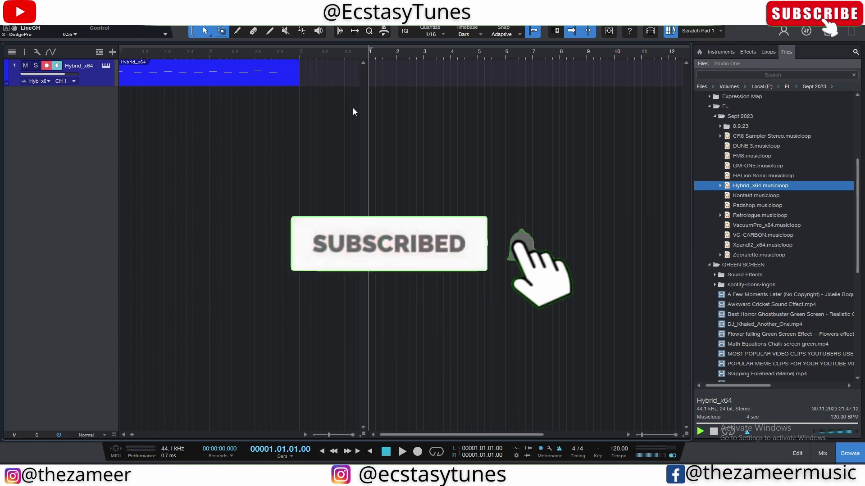
key("e")
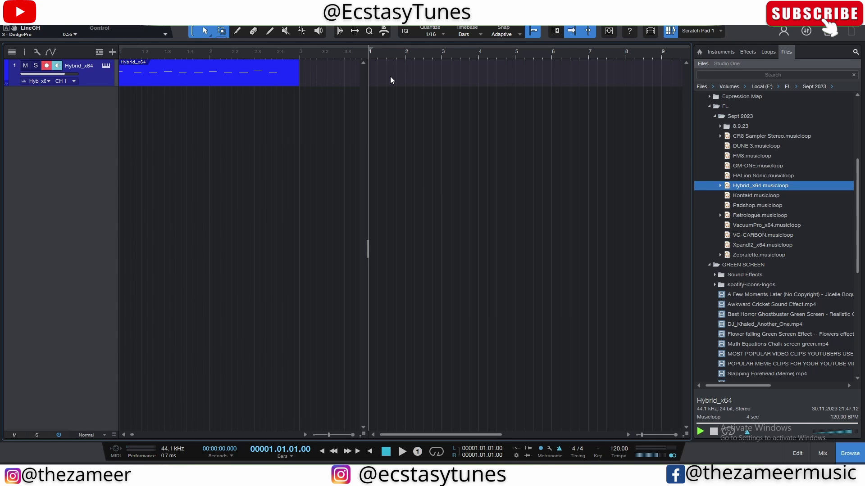
key("KP_Multiply")
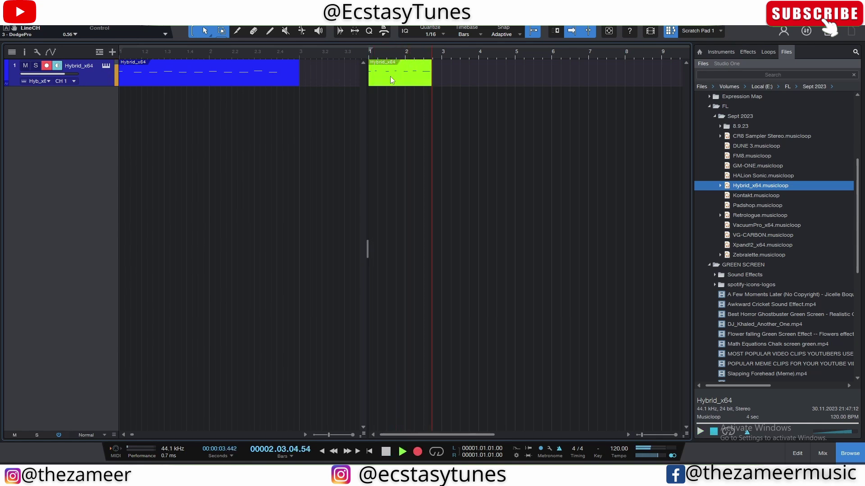
key("space")
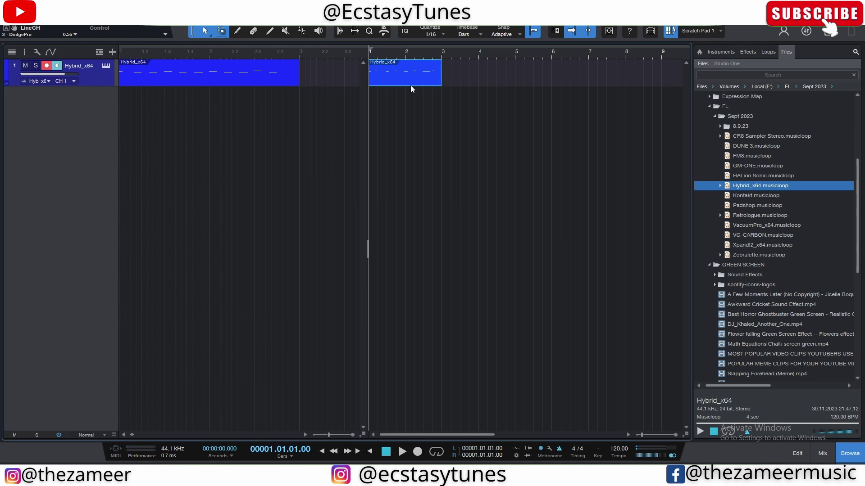
- Place the scratch pad's recording over the Hybrid_x64 part at bar 1 of the main arrangement and hide the scratch pad
mouse_move(398, 79)
left_mouse_down()
mouse_move(408, 81)
mouse_move(396, 80)
left_mouse_up()
left_click(269, 84)
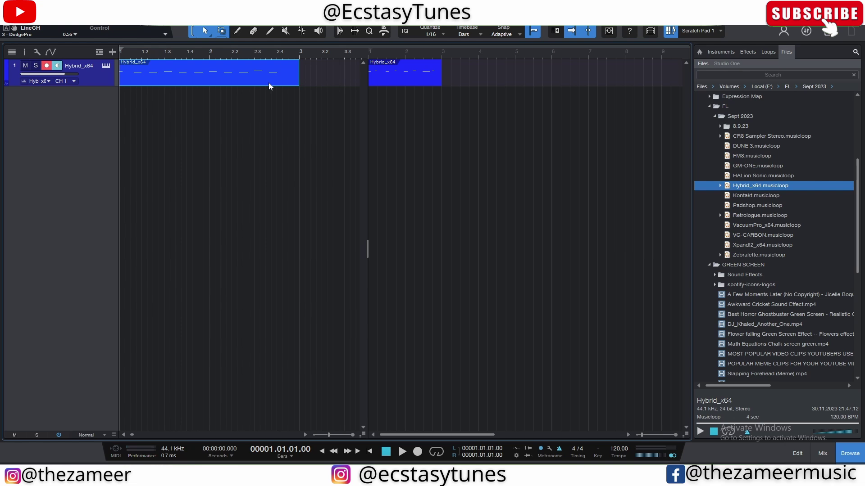
left_click_drag(390, 77, 196, 76)
left_click(671, 31)
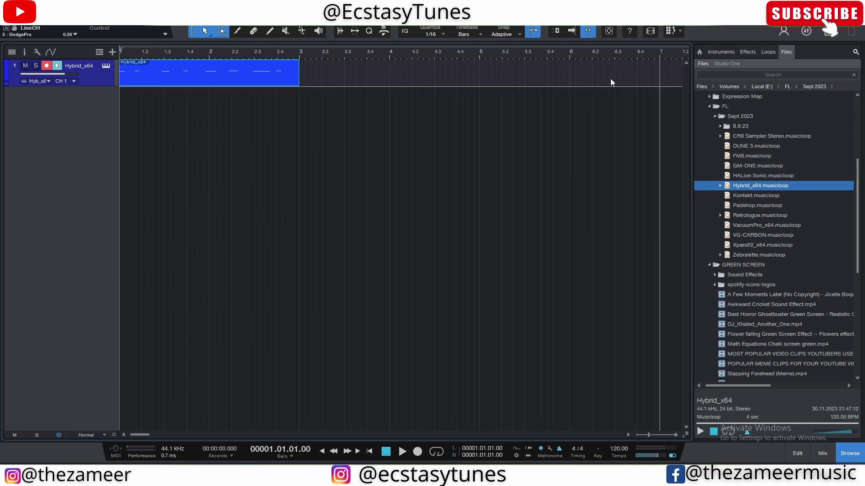
left_click(259, 92)
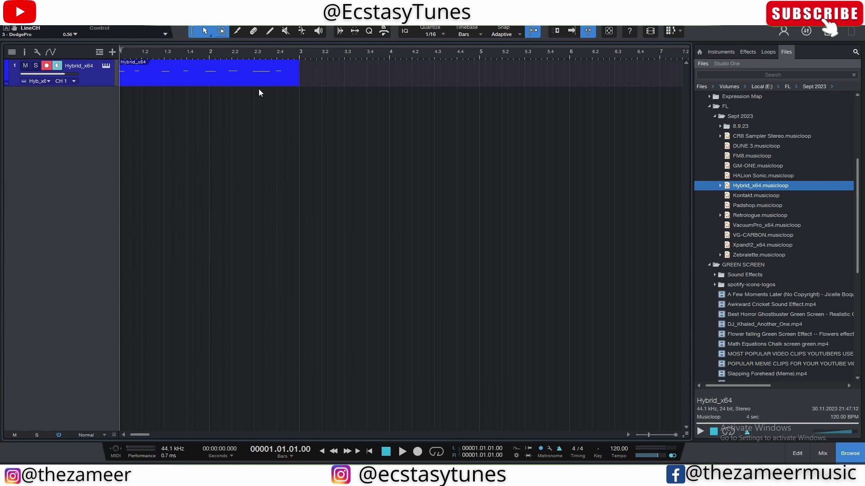
- Show the scratch pad again and add further scratch pads up to Scratch Pad 12
left_click(670, 31)
left_click(720, 31)
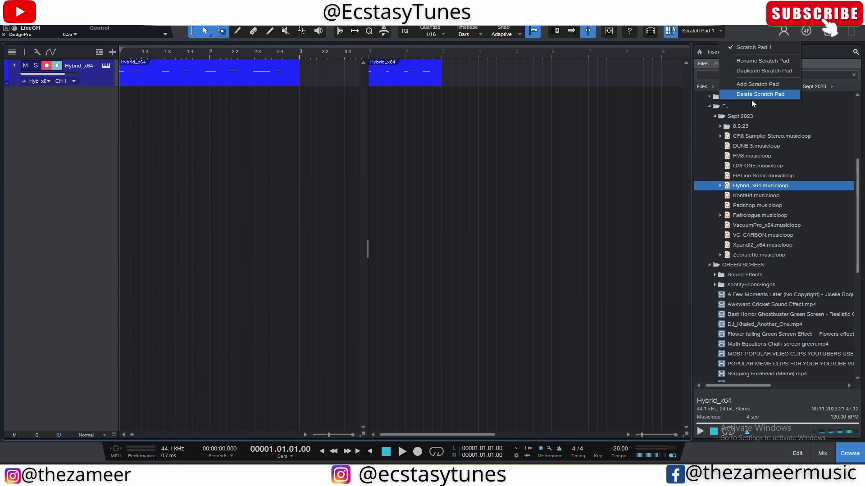
left_click(749, 86)
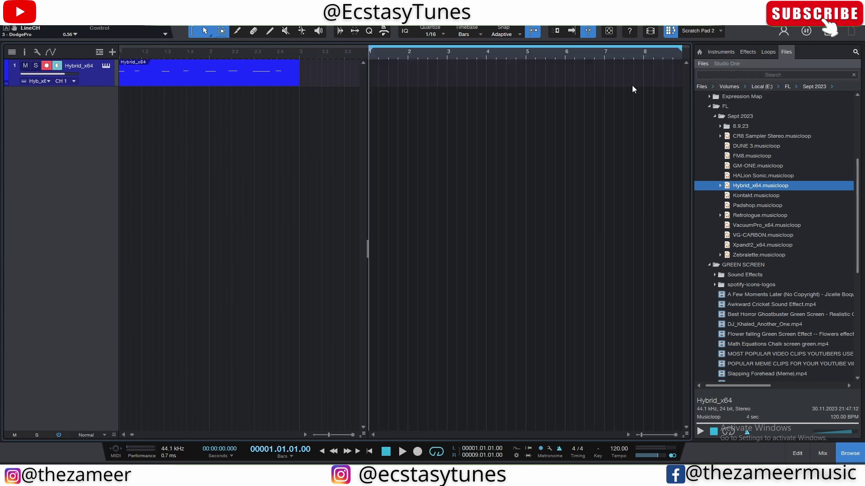
left_click(720, 31)
left_click(748, 86)
left_click(723, 30)
left_click(745, 97)
left_click(725, 32)
left_click(753, 114)
left_click(723, 30)
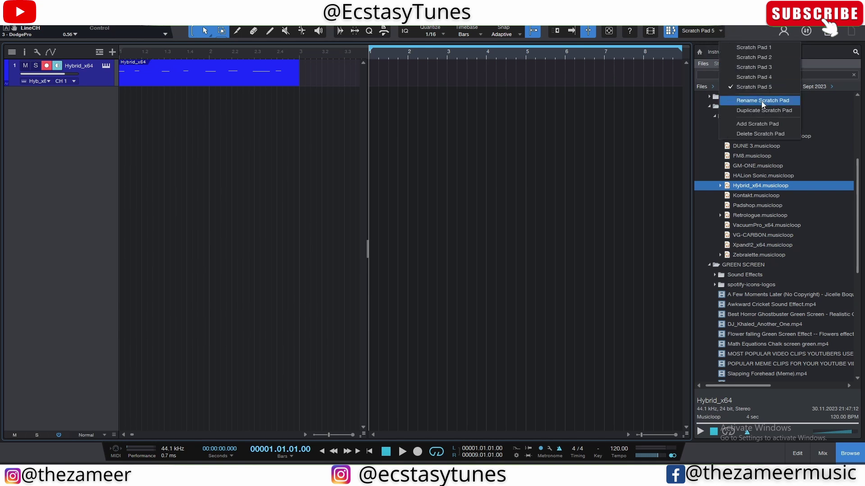
left_click(758, 124)
left_click(723, 30)
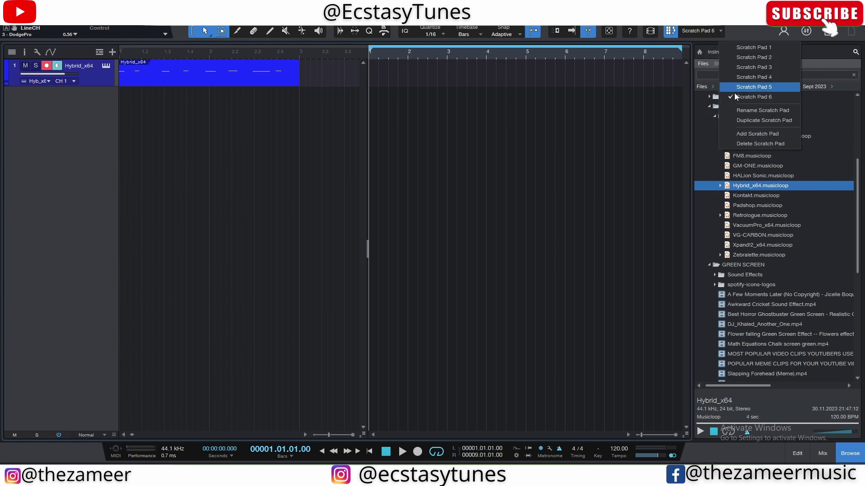
left_click(753, 133)
left_click(722, 32)
left_click(756, 144)
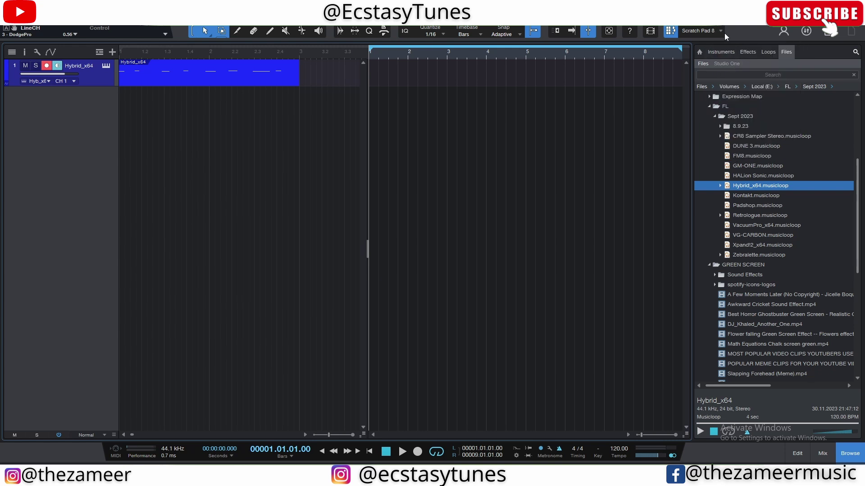
left_click(724, 31)
left_click(761, 153)
left_click(722, 32)
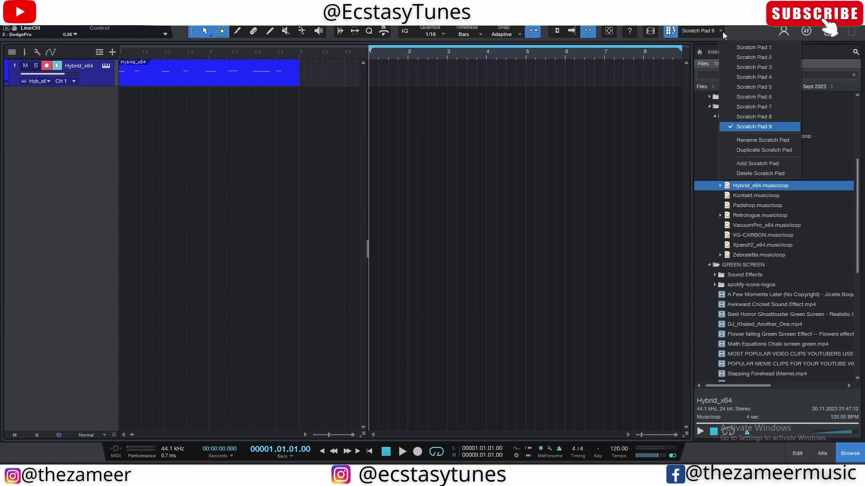
left_click(761, 164)
left_click(722, 31)
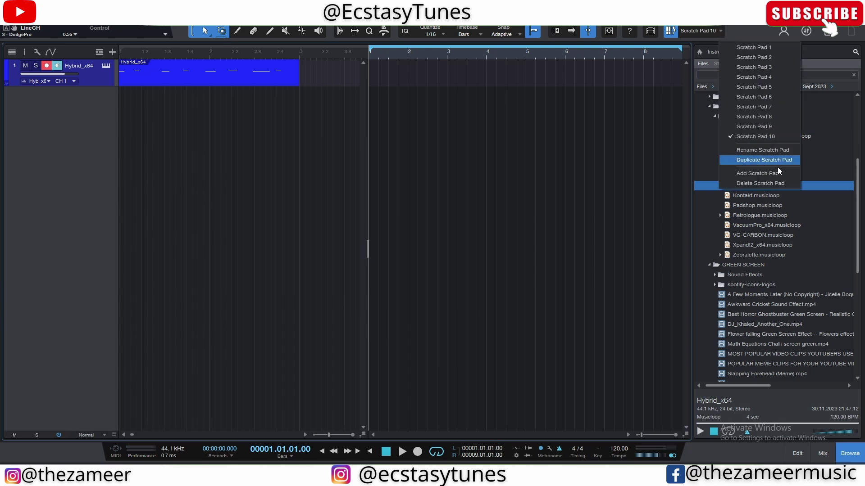
left_click(761, 173)
left_click(757, 183)
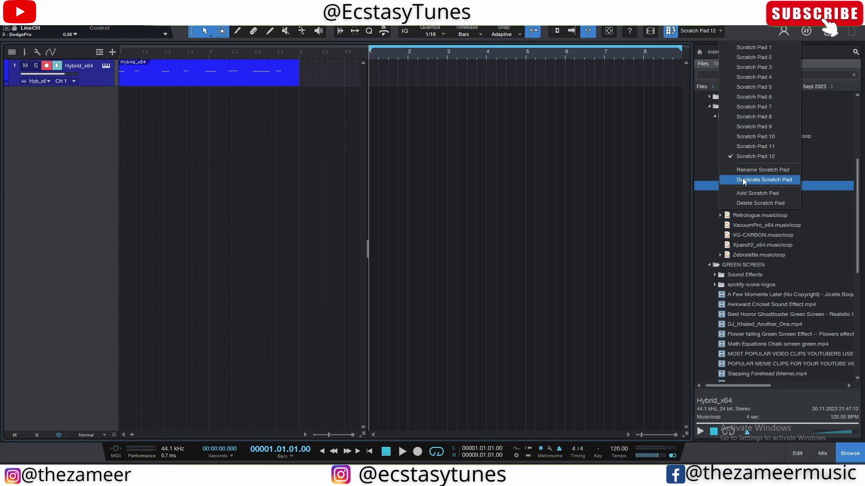
- Delete Scratch Pad 12 and display Scratch Pad 8 beside the main arrangement
left_click(769, 203)
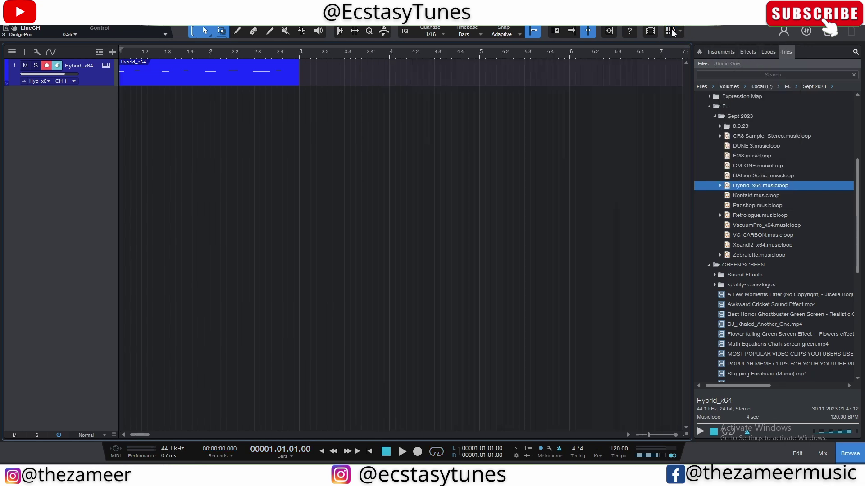
left_click(498, 115)
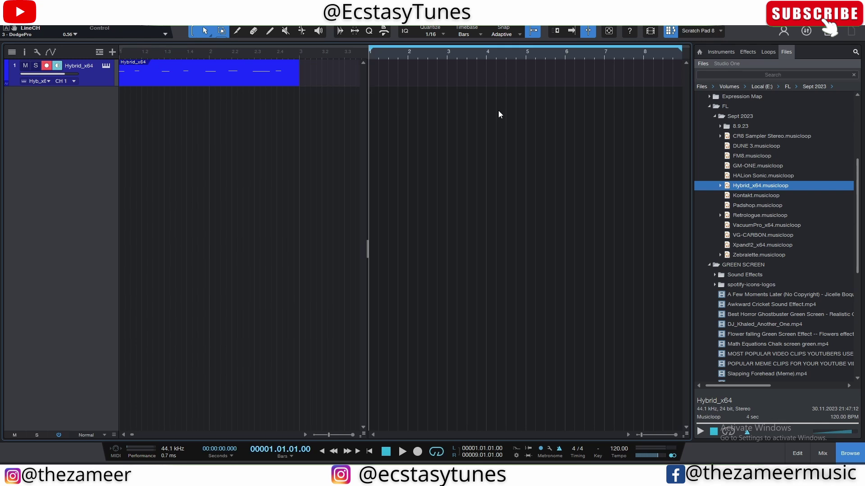